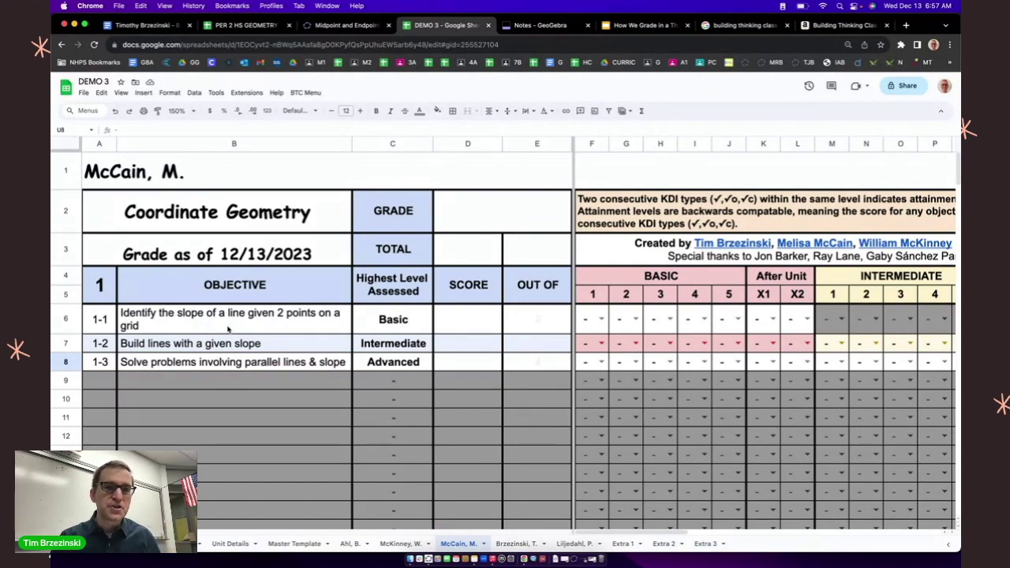
Step: Review objectives 1-1 to 1-3 and the Basic, Intermediate and Advanced mark columns on the student's sheet
{"action": "left_click", "coordinate": [183, 316]}
{"action": "left_click", "coordinate": [184, 343]}
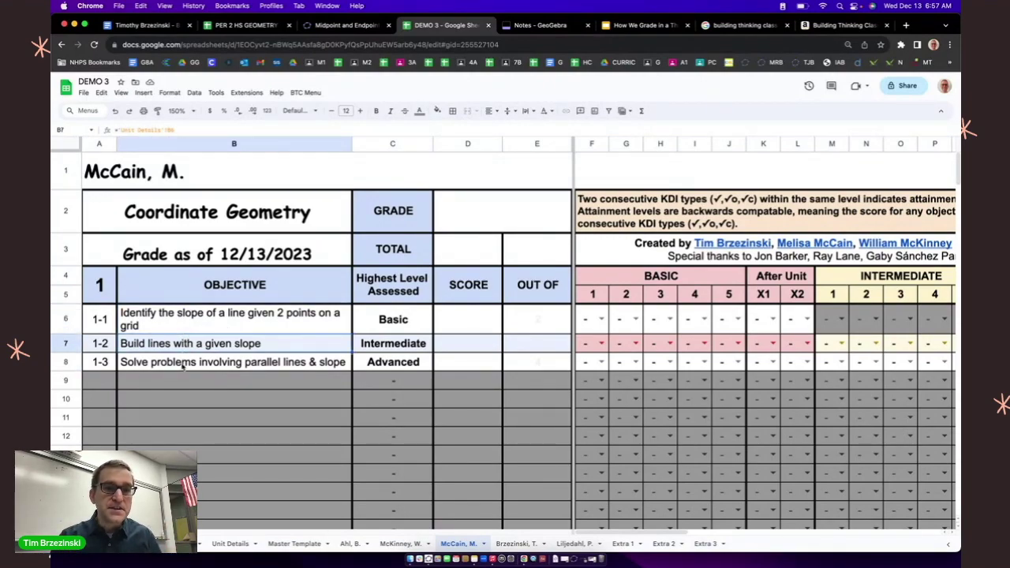
{"action": "left_click", "coordinate": [184, 361]}
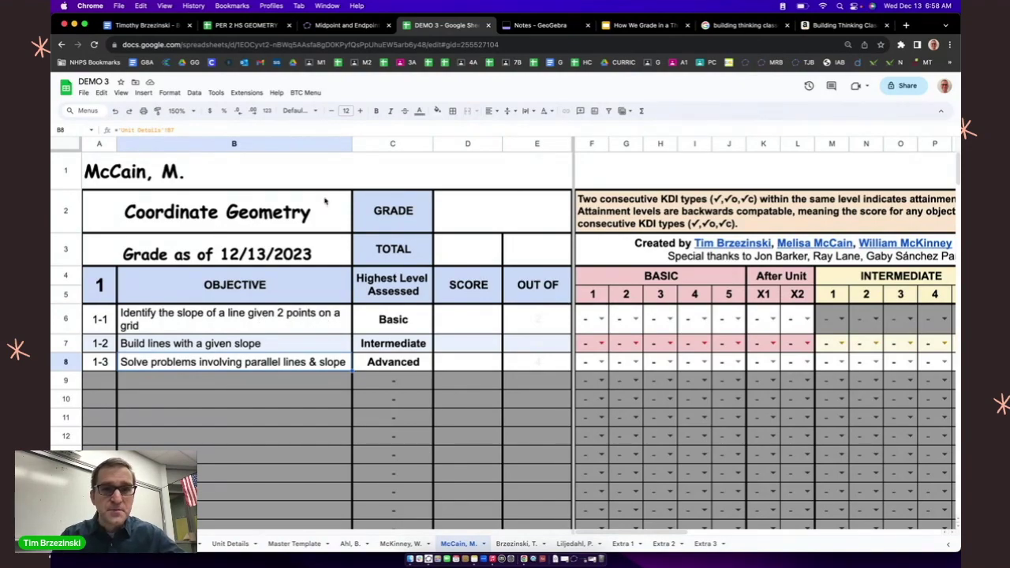
{"action": "scroll", "coordinate": [689, 319], "scroll_direction": "right", "scroll_amount": 10}
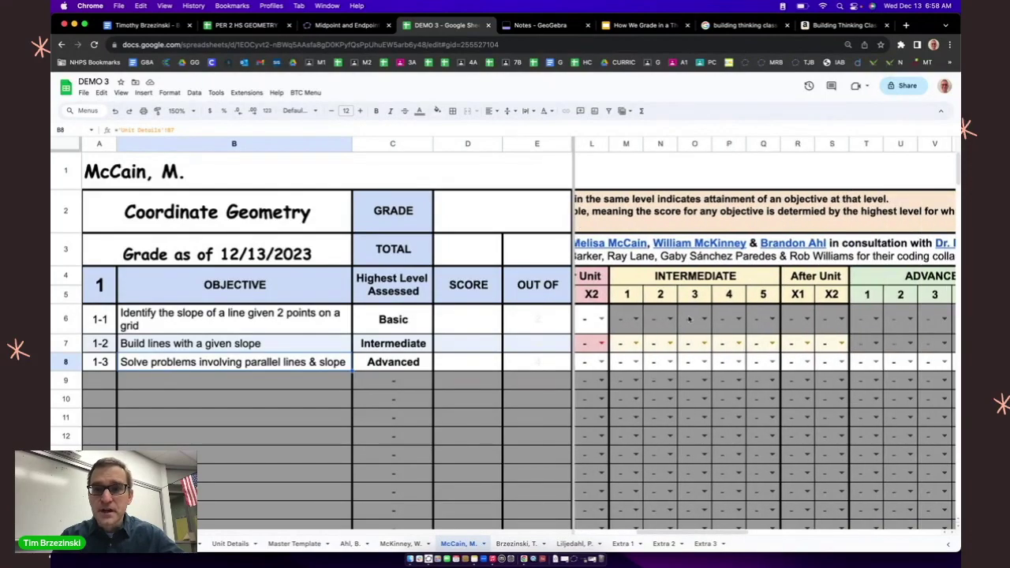
{"action": "scroll", "coordinate": [689, 319], "scroll_direction": "right", "scroll_amount": 2}
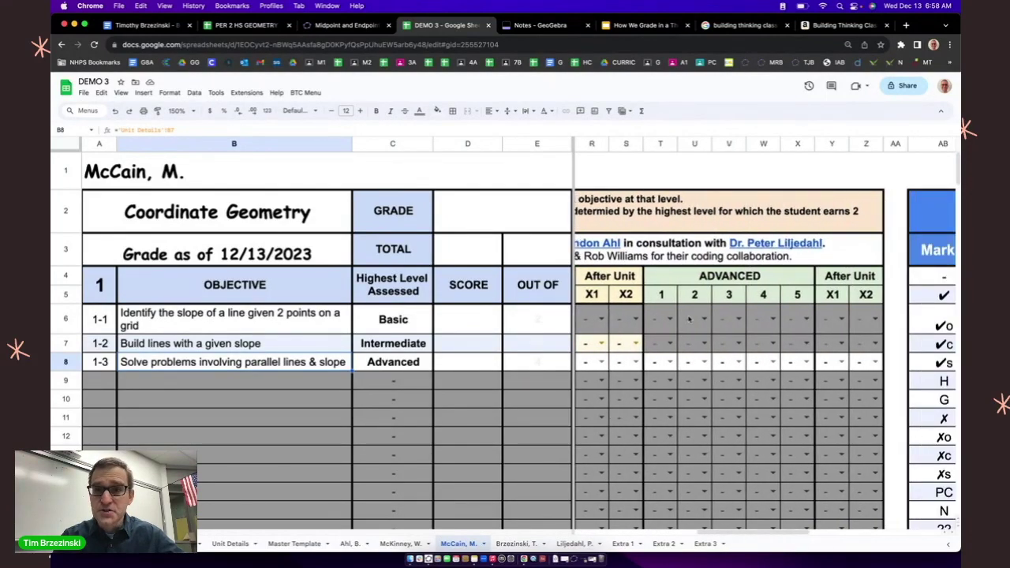
{"action": "scroll", "coordinate": [690, 319], "scroll_direction": "left", "scroll_amount": 12}
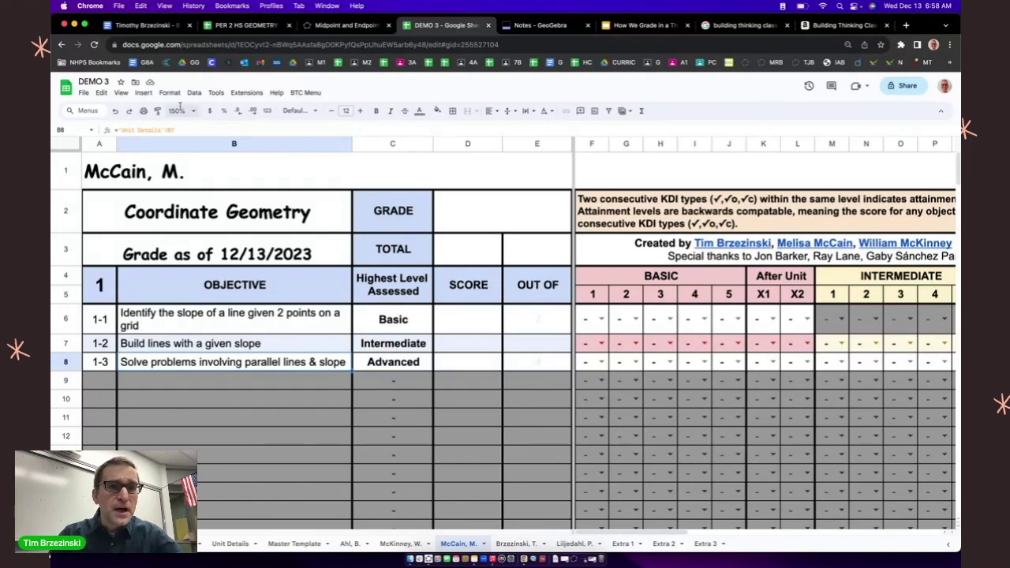
Step: Set the sheet zoom to 100% and enter ✔ for objective 1-1 in Basic 1 and 2
{"action": "left_click", "coordinate": [181, 111]}
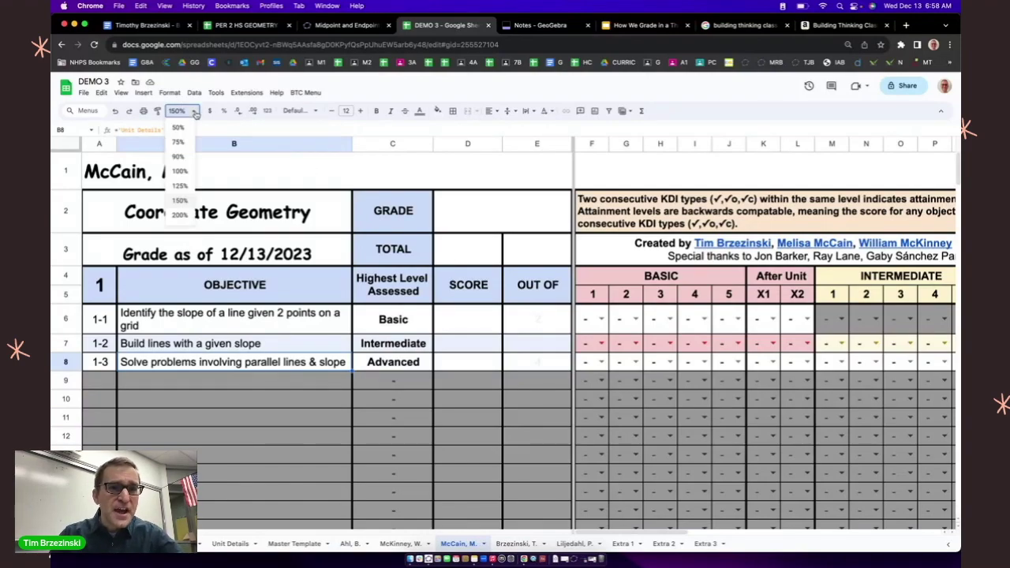
{"action": "left_click", "coordinate": [180, 171]}
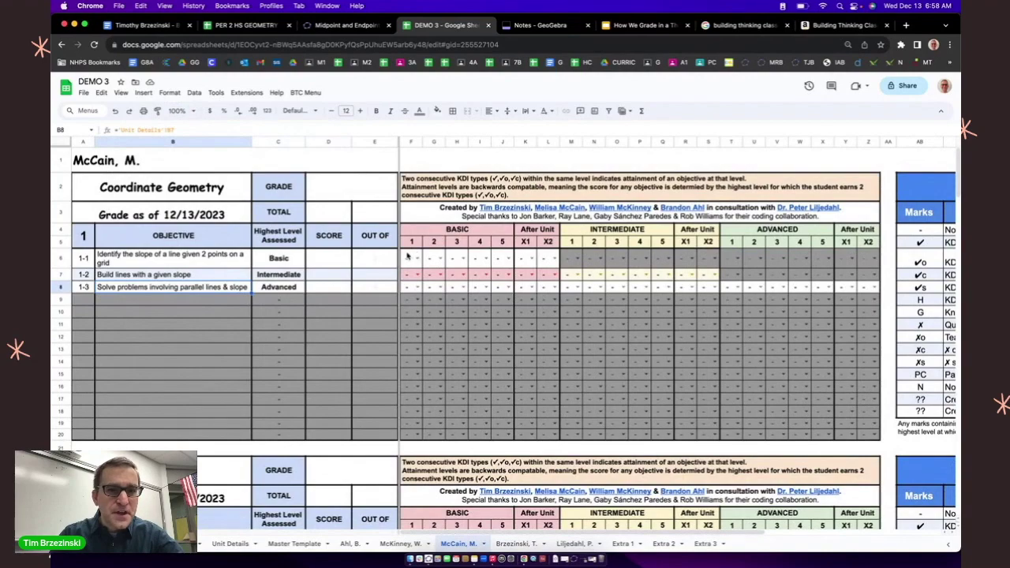
{"action": "left_click", "coordinate": [417, 258]}
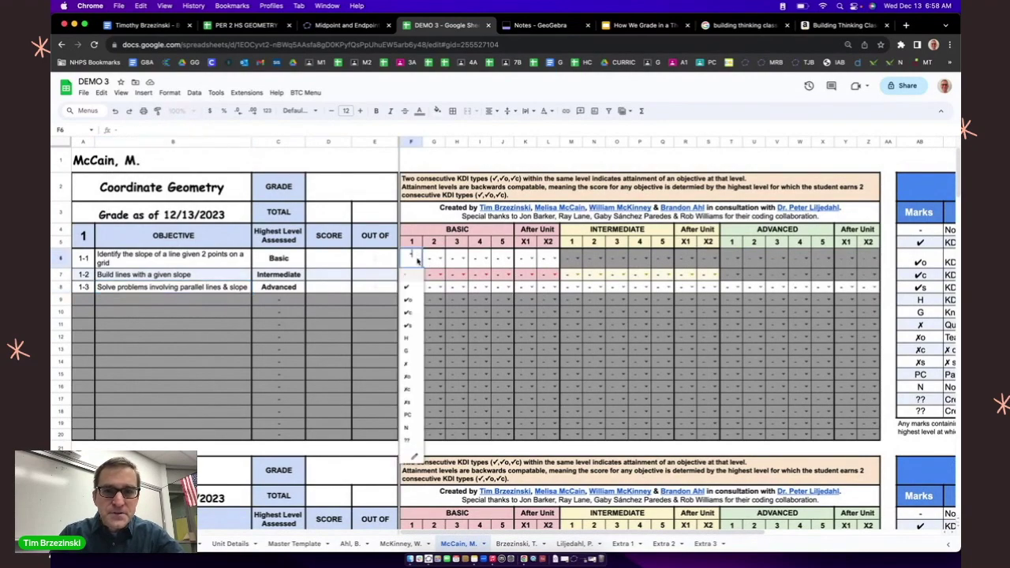
{"action": "left_click", "coordinate": [409, 288]}
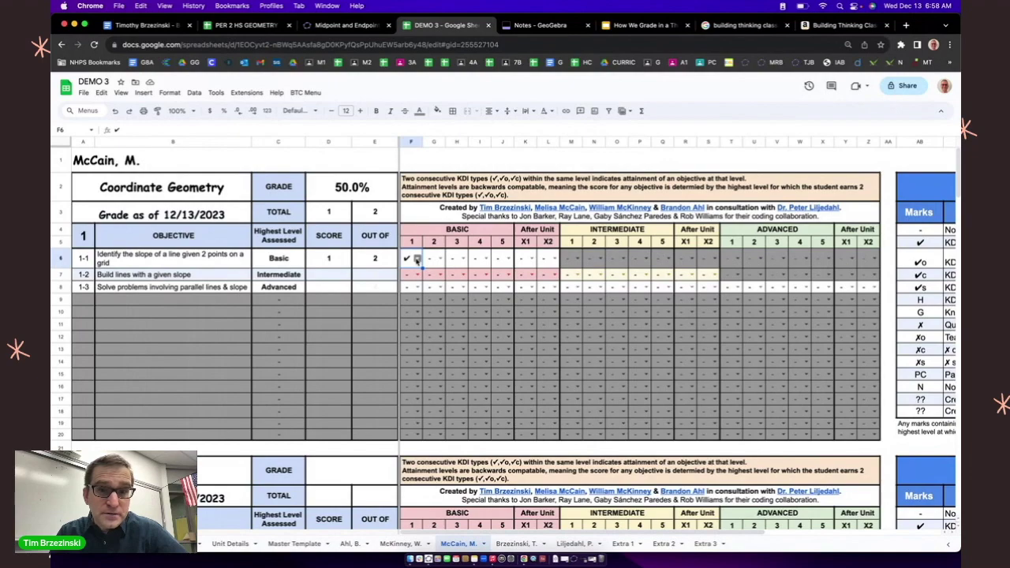
{"action": "left_click", "coordinate": [440, 260]}
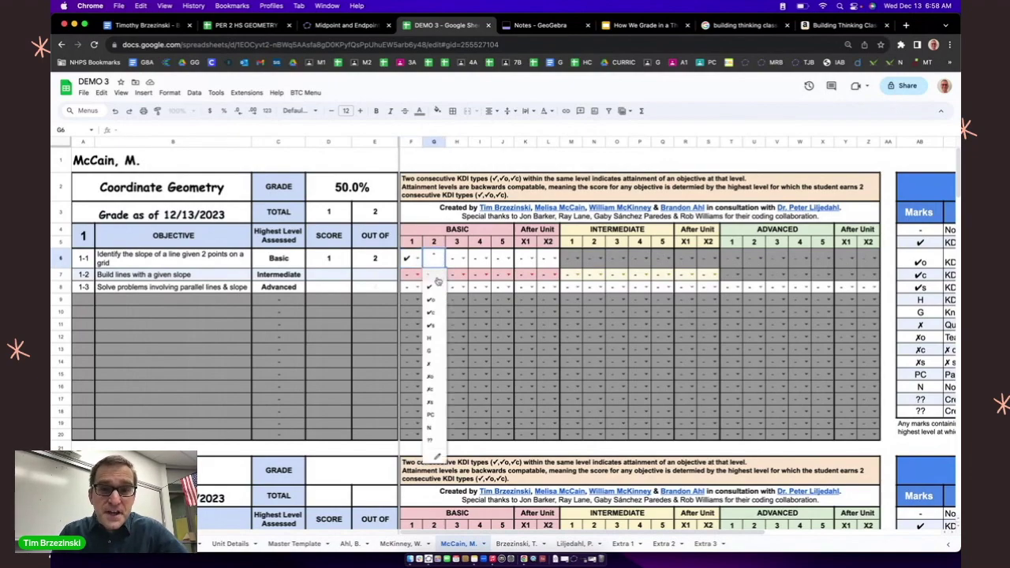
{"action": "left_click", "coordinate": [438, 287]}
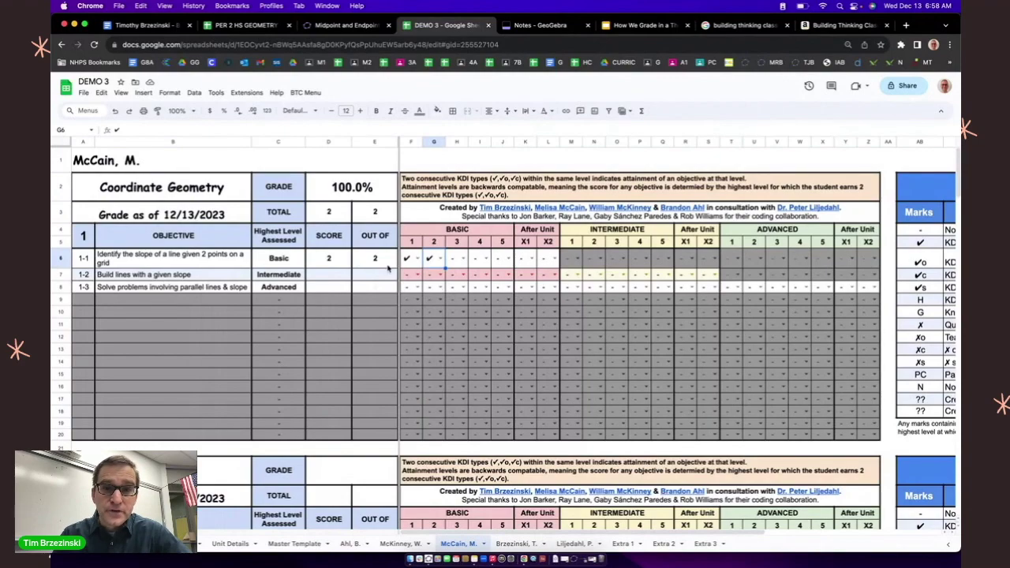
Step: Set objective 1-1's Basic marks 2 and 3 to ✗ and Basic marks 4 and 5 to ✔
{"action": "left_click", "coordinate": [440, 261]}
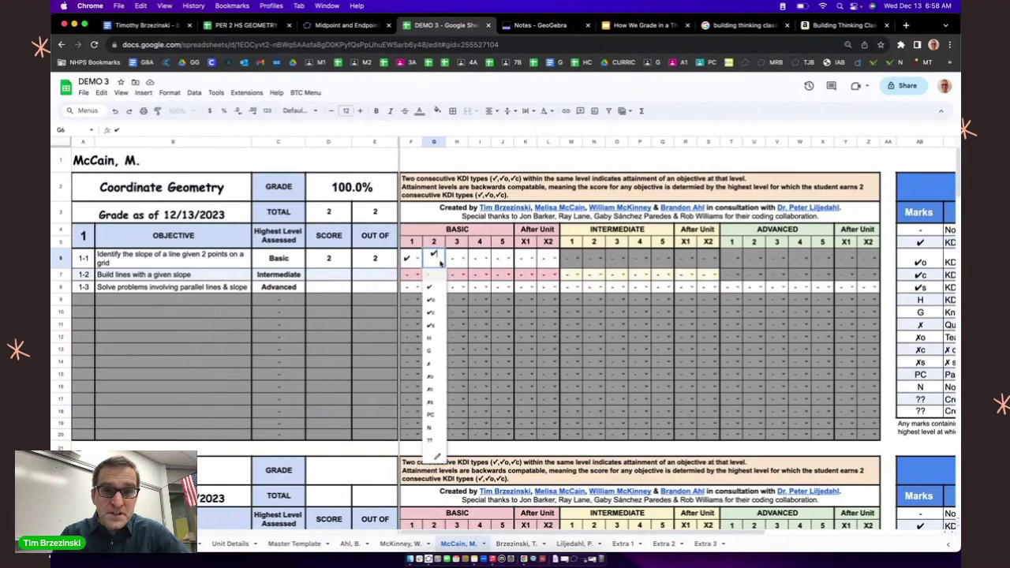
{"action": "left_click", "coordinate": [430, 365]}
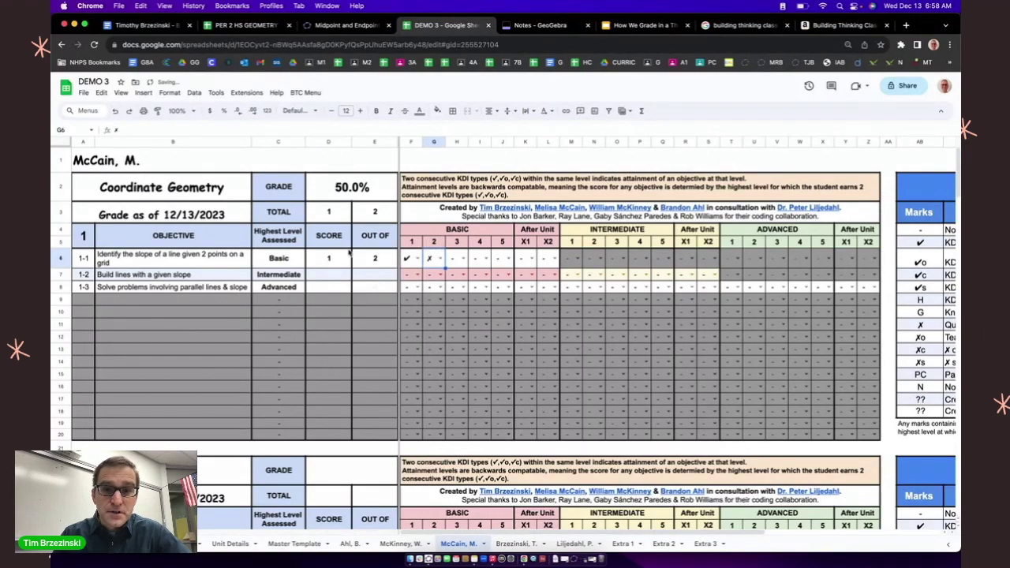
{"action": "left_click", "coordinate": [461, 261]}
{"action": "left_click", "coordinate": [452, 365]}
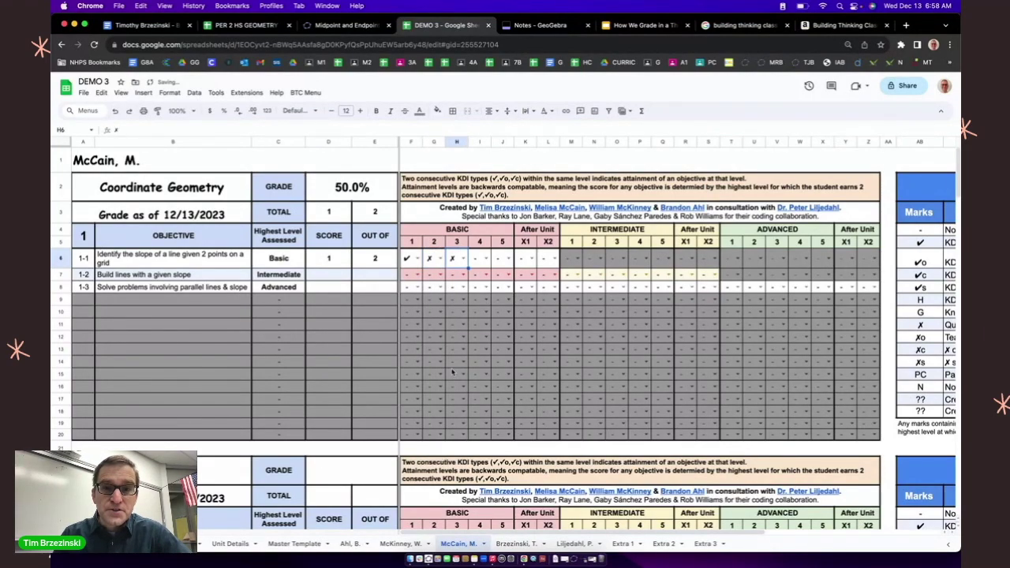
{"action": "left_click", "coordinate": [485, 259]}
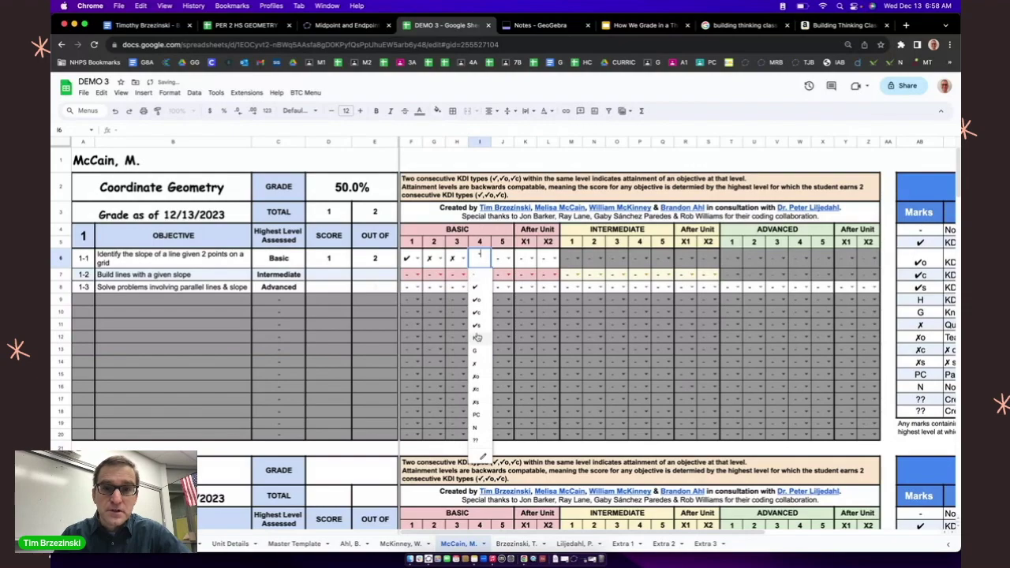
{"action": "left_click", "coordinate": [476, 287]}
{"action": "left_click", "coordinate": [503, 260]}
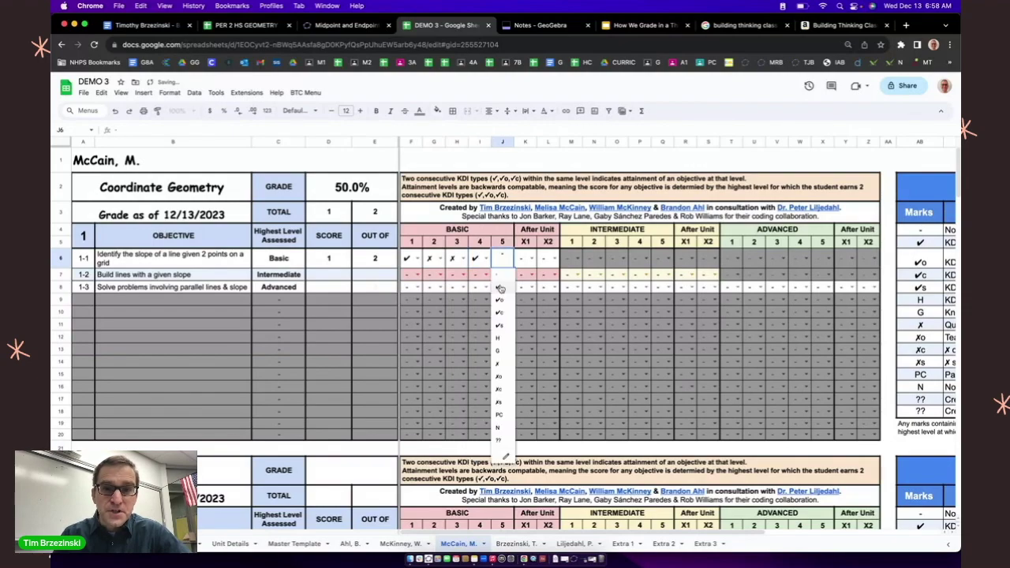
{"action": "left_click", "coordinate": [504, 287]}
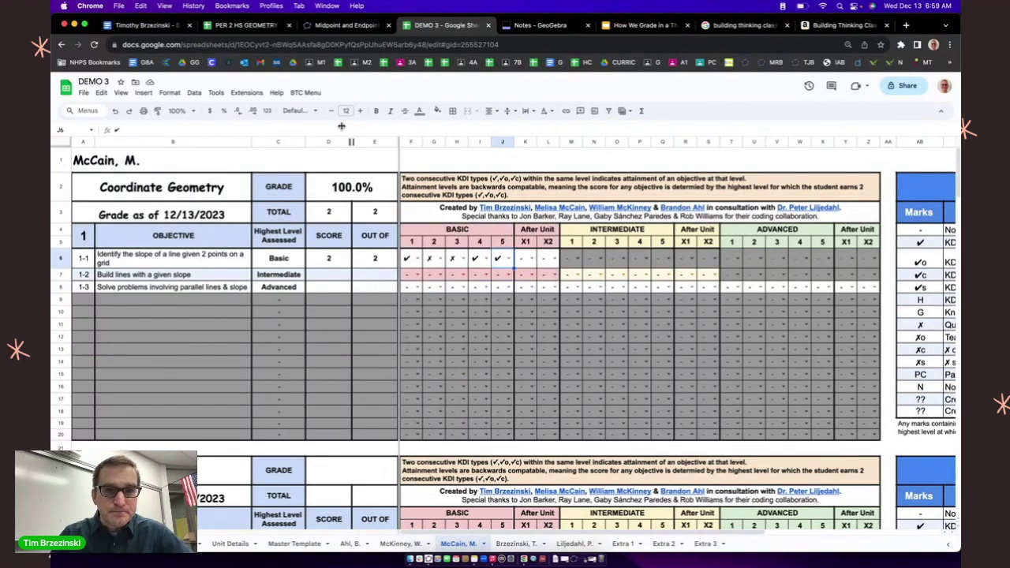
Step: Set the sheet zoom to 150% and review the Marks and Description legend beyond the Advanced columns
{"action": "left_click", "coordinate": [181, 111]}
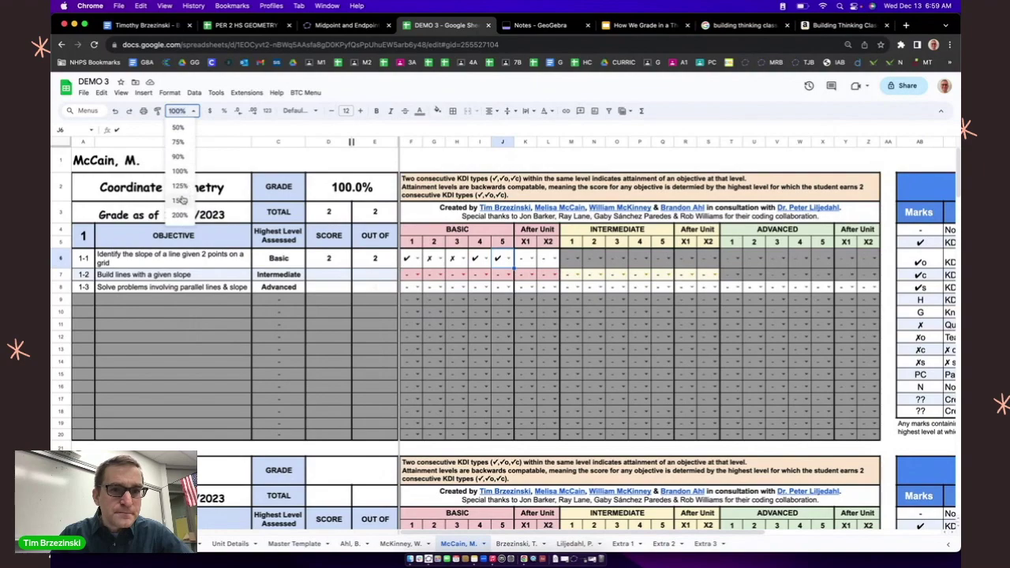
{"action": "left_click", "coordinate": [180, 201]}
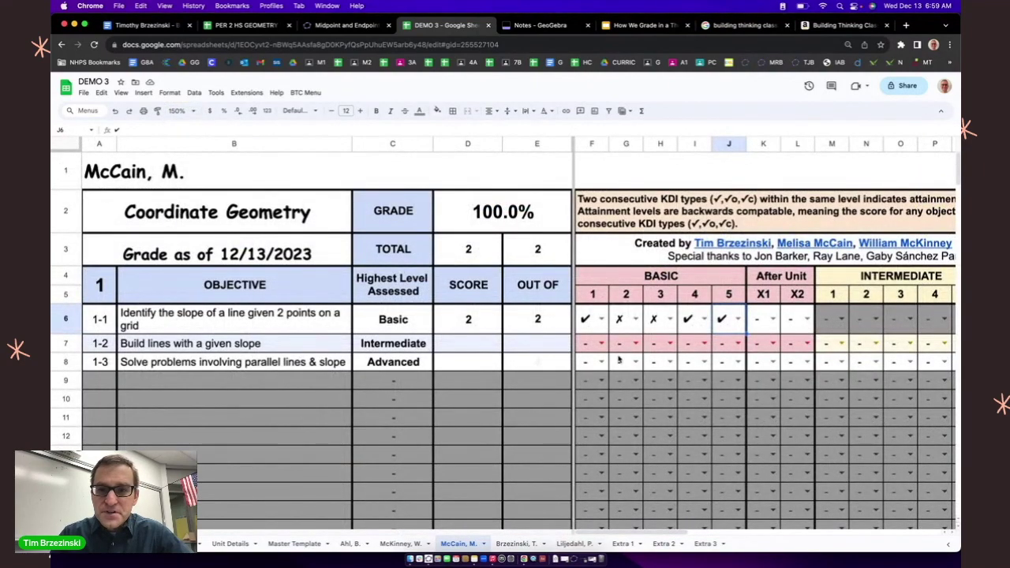
{"action": "scroll", "coordinate": [618, 359], "scroll_direction": "right", "scroll_amount": 10}
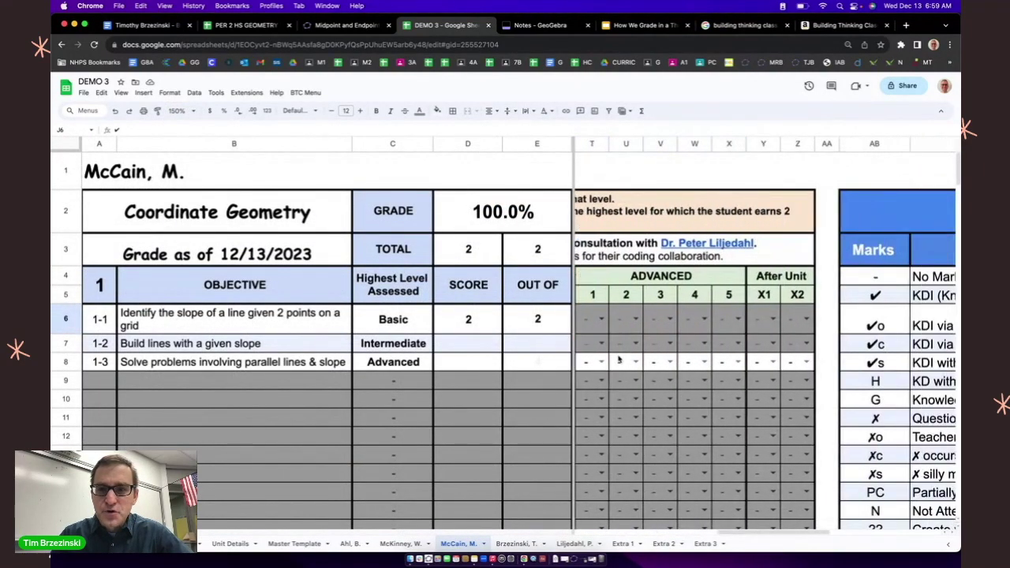
{"action": "scroll", "coordinate": [618, 359], "scroll_direction": "right", "scroll_amount": 5}
{"action": "scroll", "coordinate": [691, 359], "scroll_direction": "down", "scroll_amount": 2}
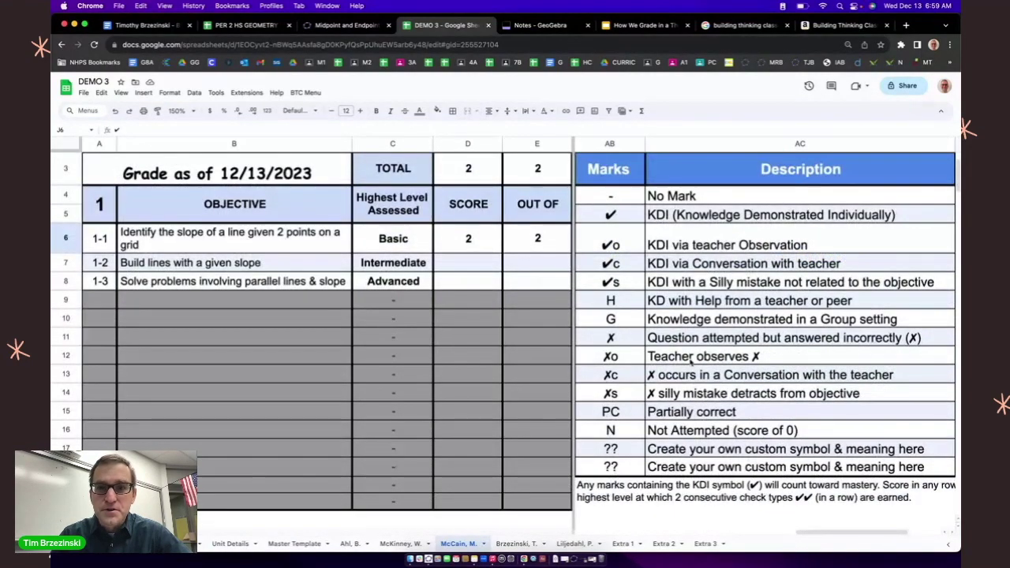
{"action": "scroll", "coordinate": [690, 359], "scroll_direction": "up", "scroll_amount": 2}
{"action": "scroll", "coordinate": [691, 360], "scroll_direction": "left", "scroll_amount": 10}
{"action": "scroll", "coordinate": [691, 362], "scroll_direction": "left", "scroll_amount": 8}
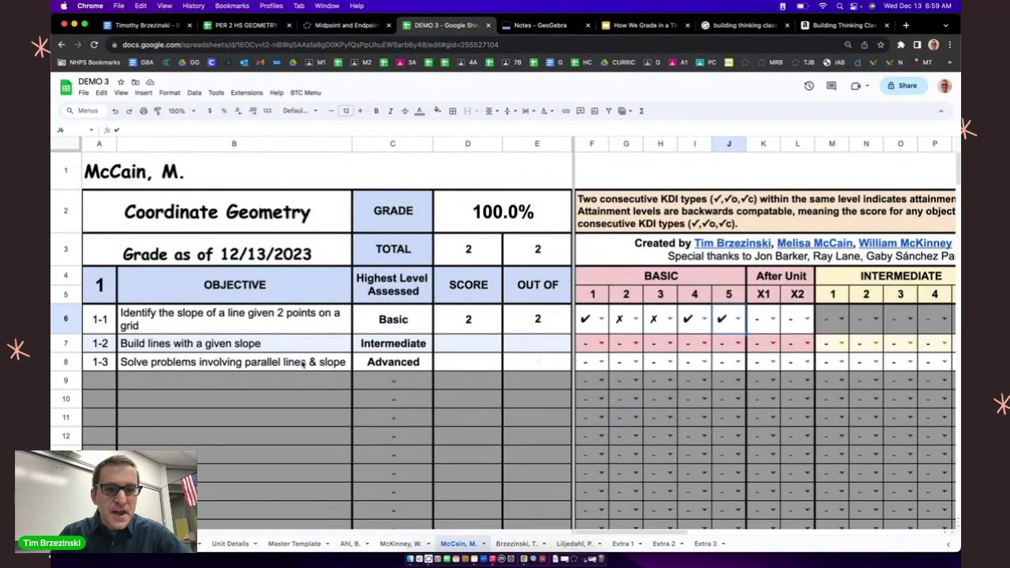
Step: Enter ✗, ✗o and ✗ for objective 1-3 in Basic 1, 2 and 3
{"action": "left_click", "coordinate": [600, 362]}
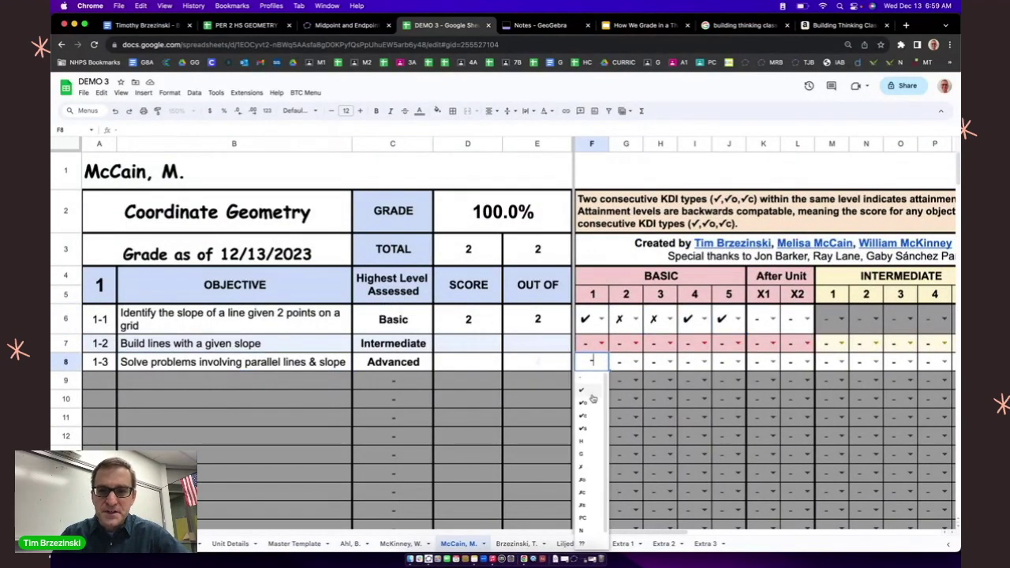
{"action": "left_click", "coordinate": [585, 467]}
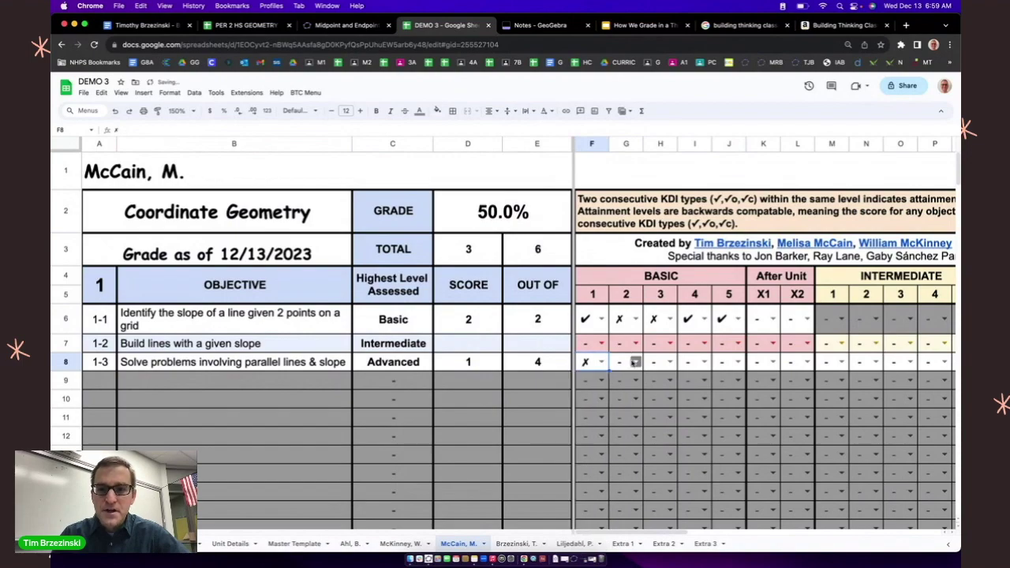
{"action": "left_click", "coordinate": [635, 362]}
{"action": "left_click", "coordinate": [624, 483]}
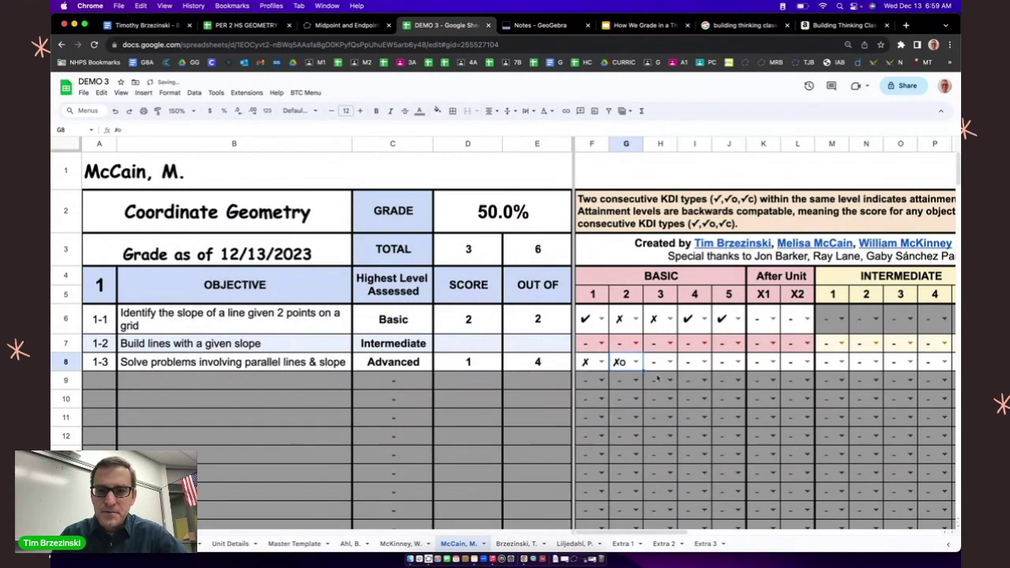
{"action": "left_click", "coordinate": [670, 362]}
{"action": "left_click", "coordinate": [655, 467]}
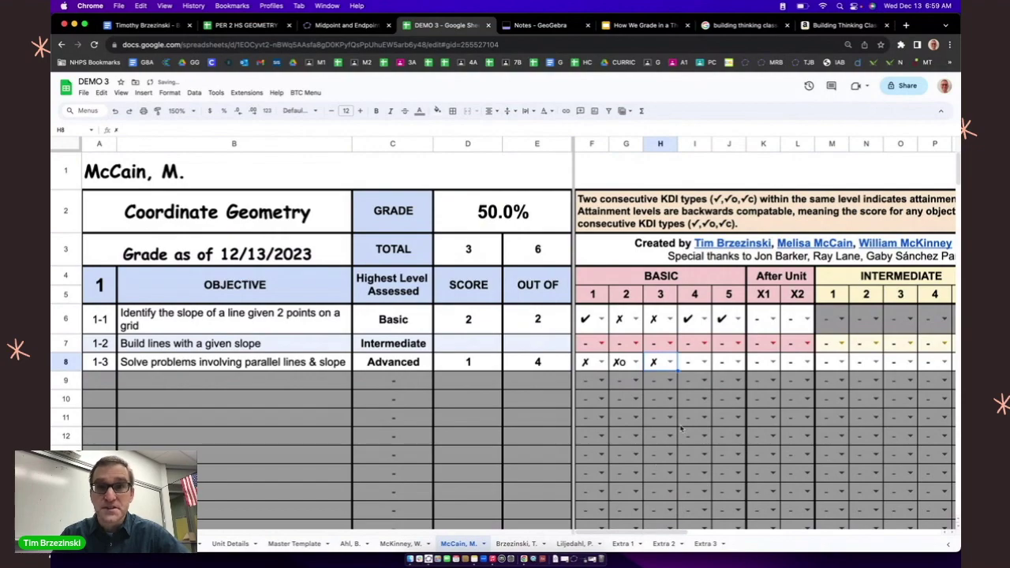
Step: Enter ✔ in Basic 4 and H in Basic 5 for objective 1-3
{"action": "left_click", "coordinate": [704, 364]}
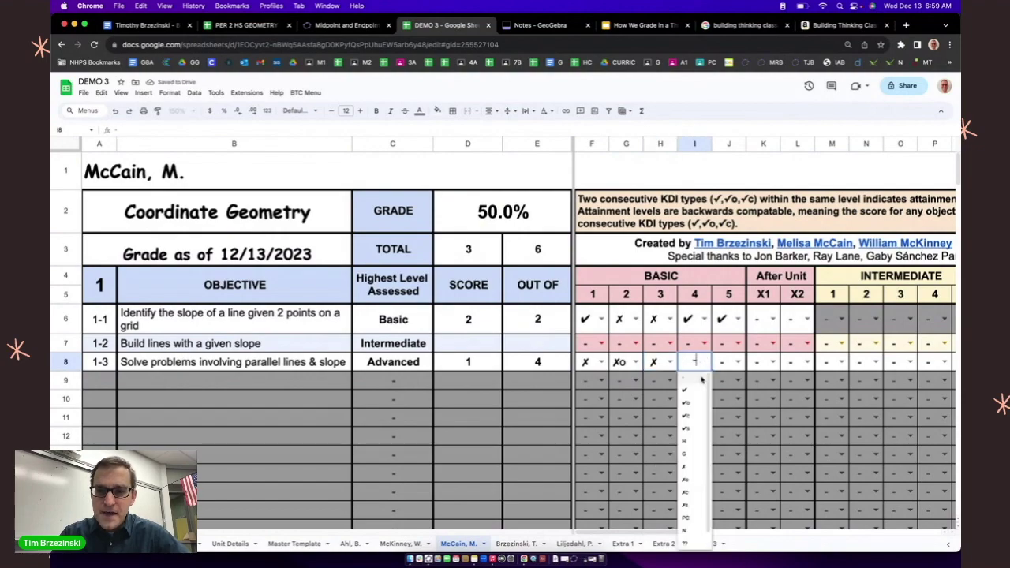
{"action": "left_click", "coordinate": [697, 363]}
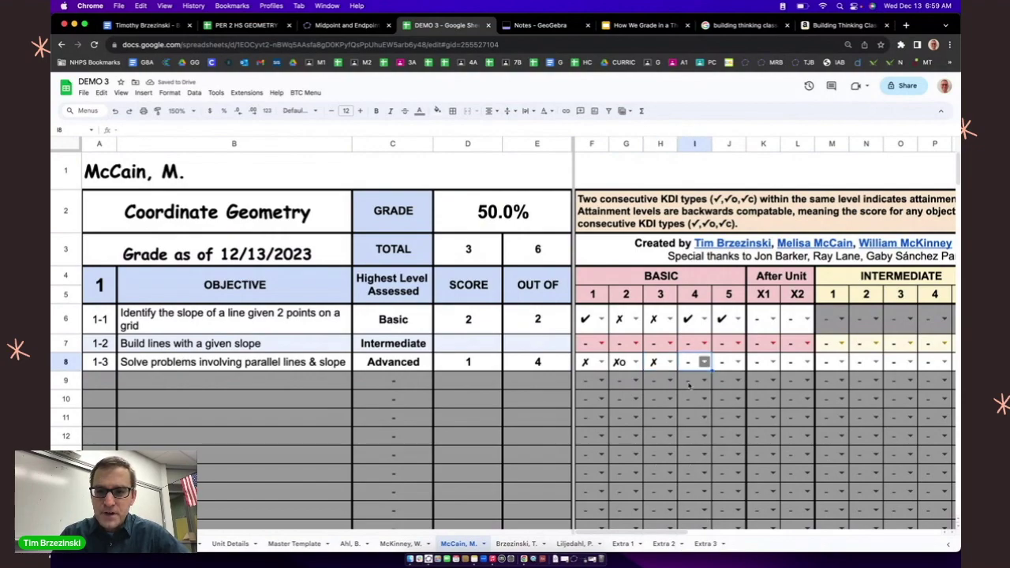
{"action": "left_click", "coordinate": [696, 365]}
{"action": "left_click", "coordinate": [687, 390]}
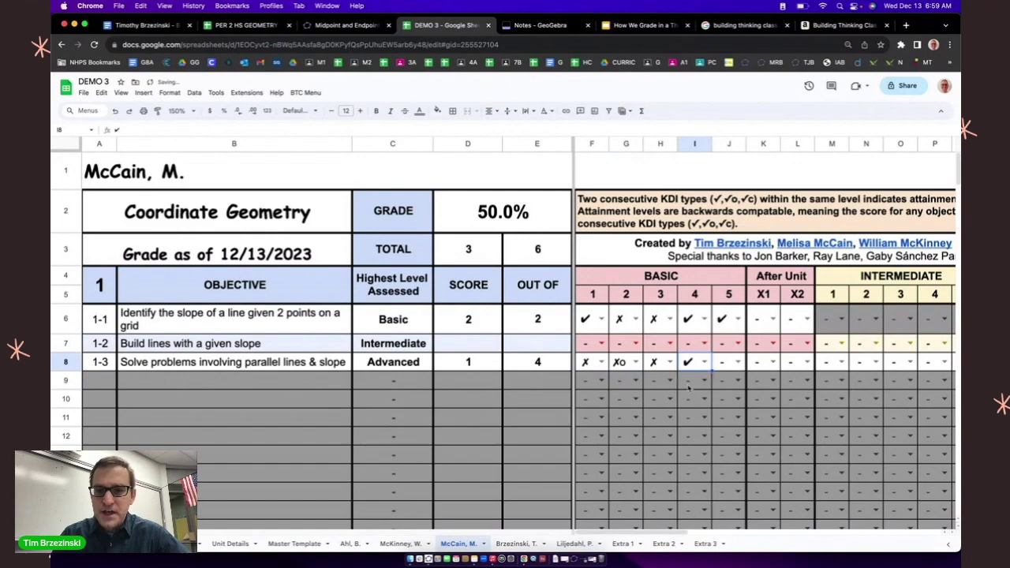
{"action": "left_click", "coordinate": [731, 365]}
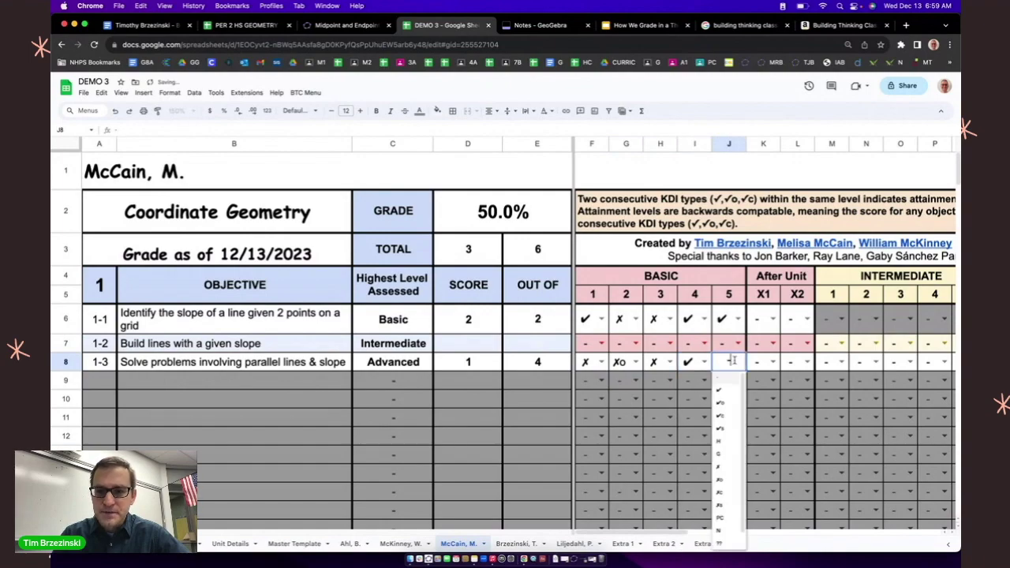
{"action": "left_click", "coordinate": [723, 446]}
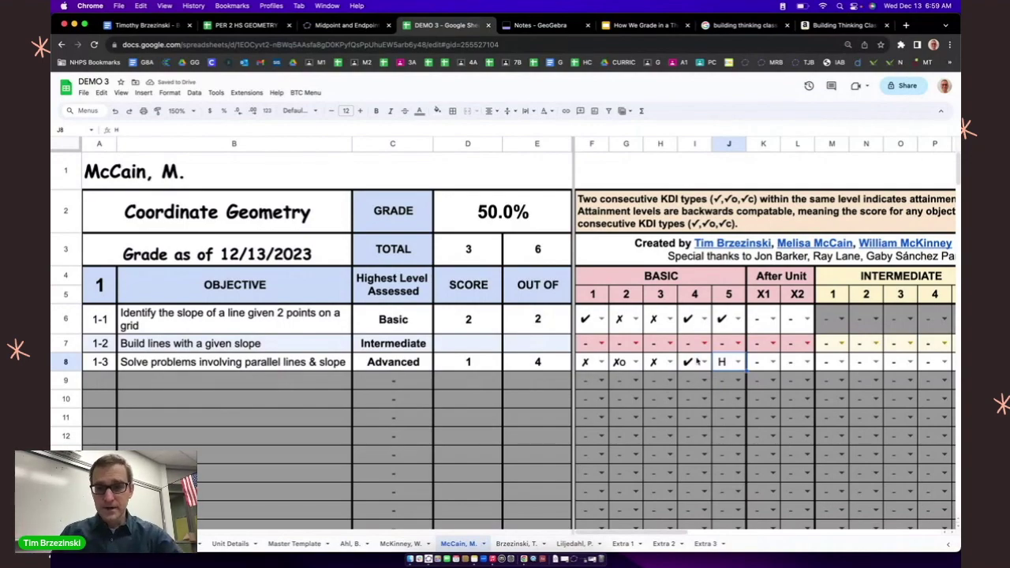
Step: Enter ✗, ✗o, ✗ and H for objective 1-3 in Intermediate 1, 2, 3 and 4
{"action": "scroll", "coordinate": [698, 361], "scroll_direction": "right", "scroll_amount": 5}
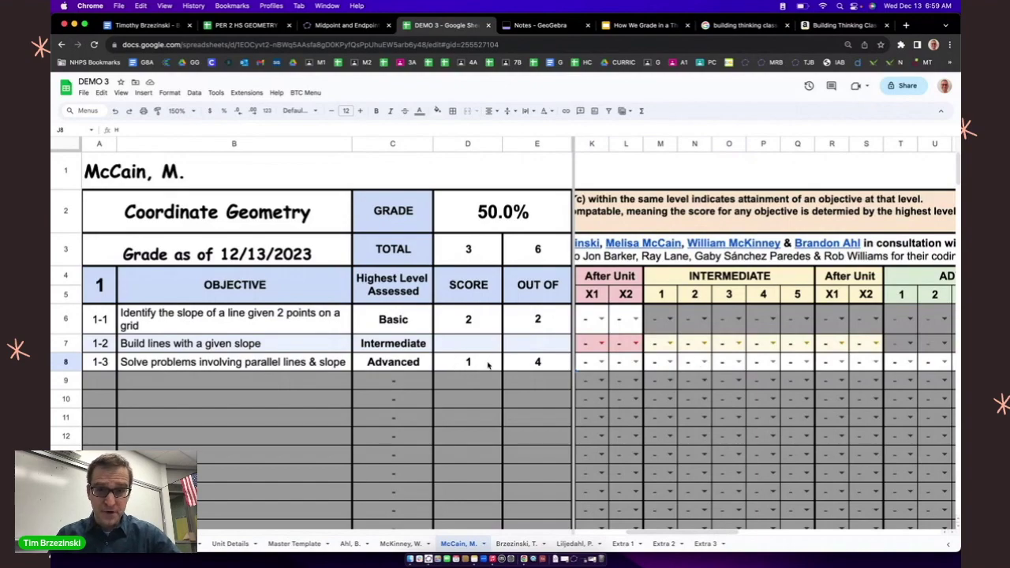
{"action": "scroll", "coordinate": [624, 367], "scroll_direction": "left", "scroll_amount": 5}
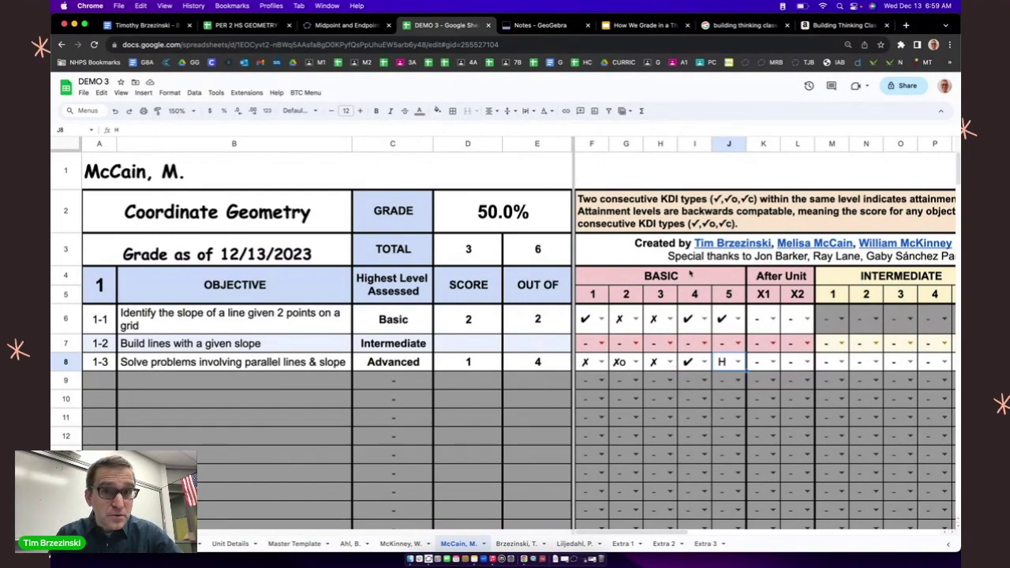
{"action": "scroll", "coordinate": [677, 372], "scroll_direction": "right", "scroll_amount": 2}
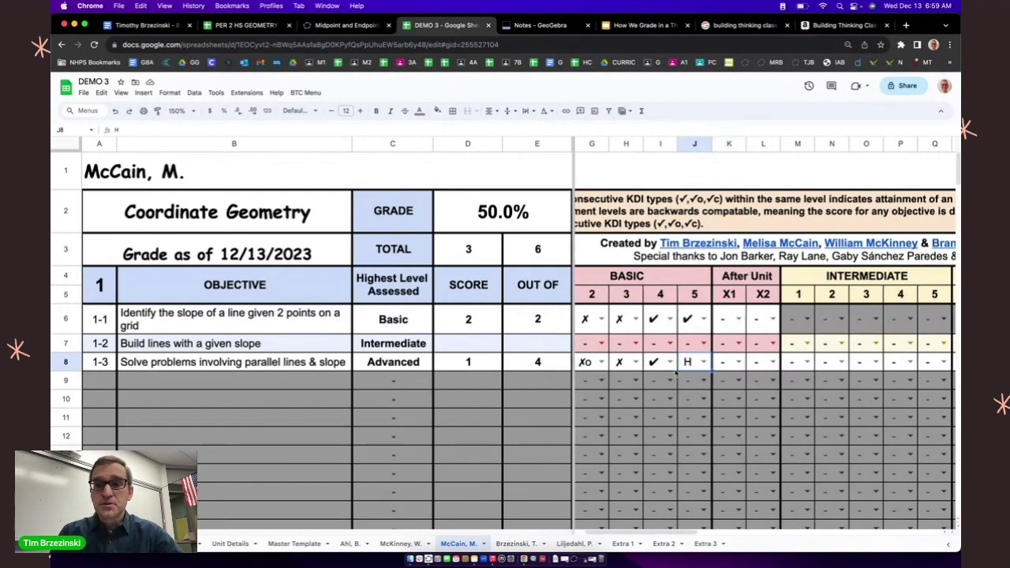
{"action": "scroll", "coordinate": [676, 373], "scroll_direction": "right", "scroll_amount": 3}
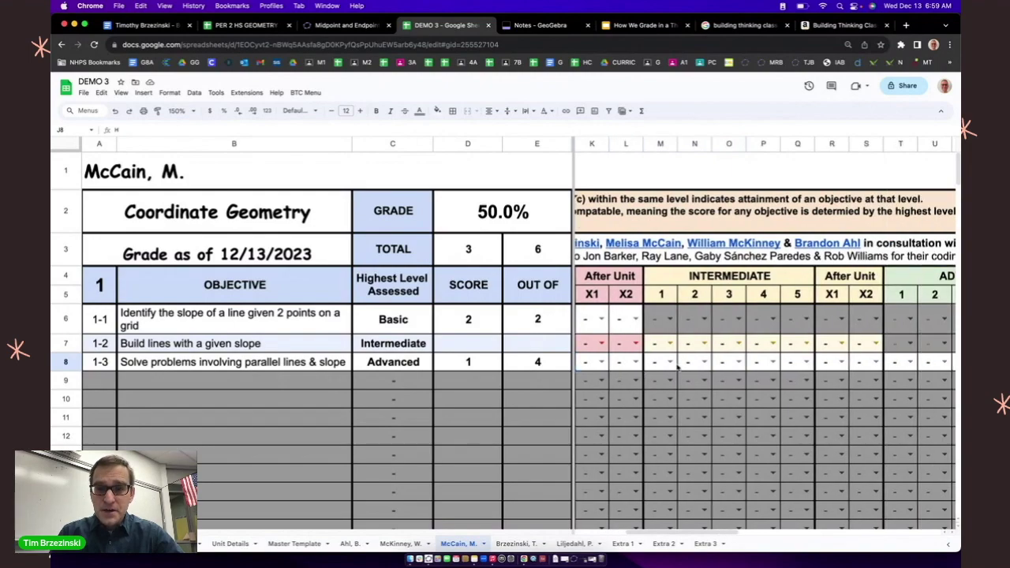
{"action": "left_click", "coordinate": [672, 363]}
{"action": "left_click", "coordinate": [660, 467]}
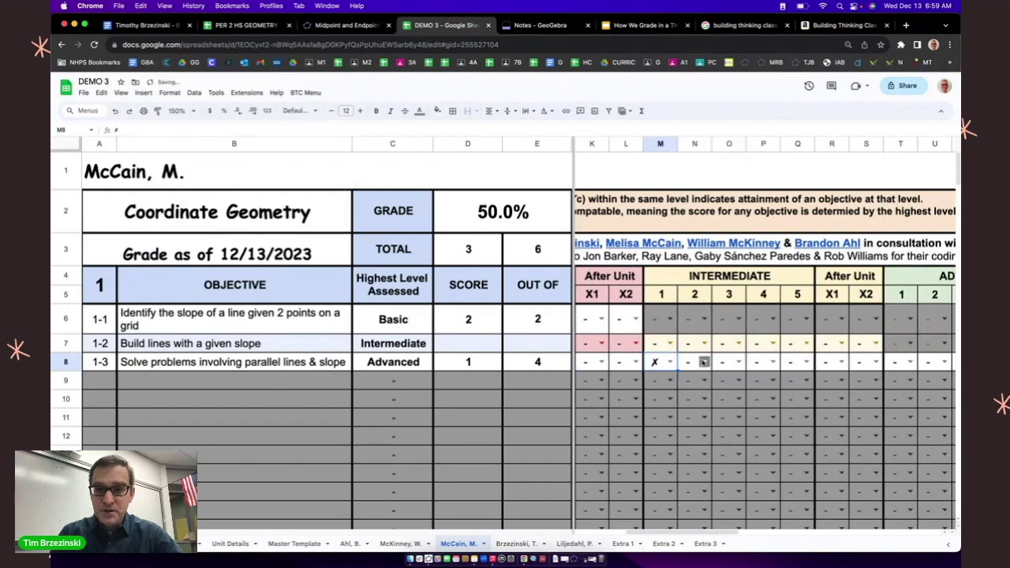
{"action": "left_click", "coordinate": [704, 362]}
{"action": "left_click", "coordinate": [690, 482]}
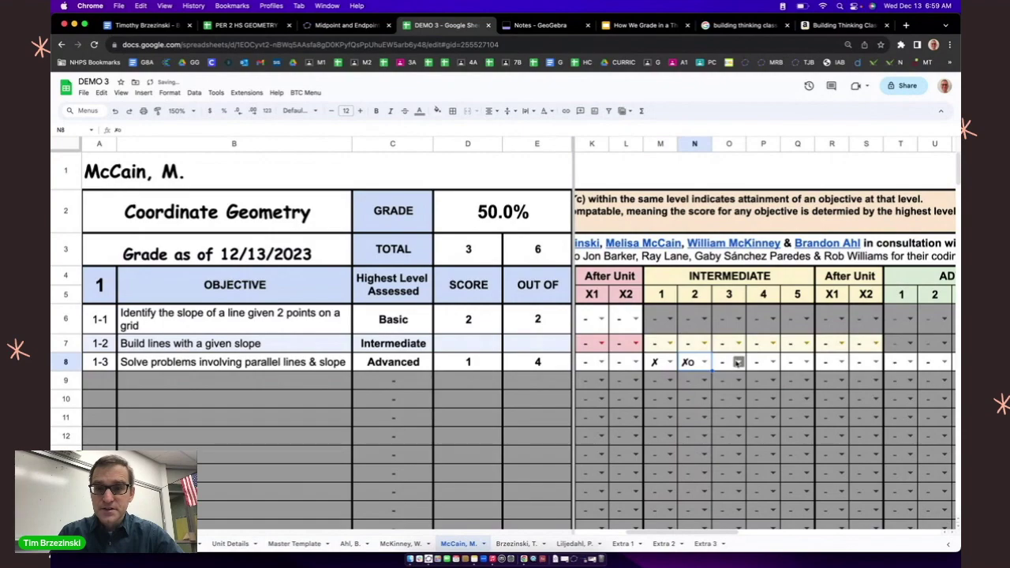
{"action": "left_click", "coordinate": [738, 362]}
{"action": "left_click", "coordinate": [724, 467]}
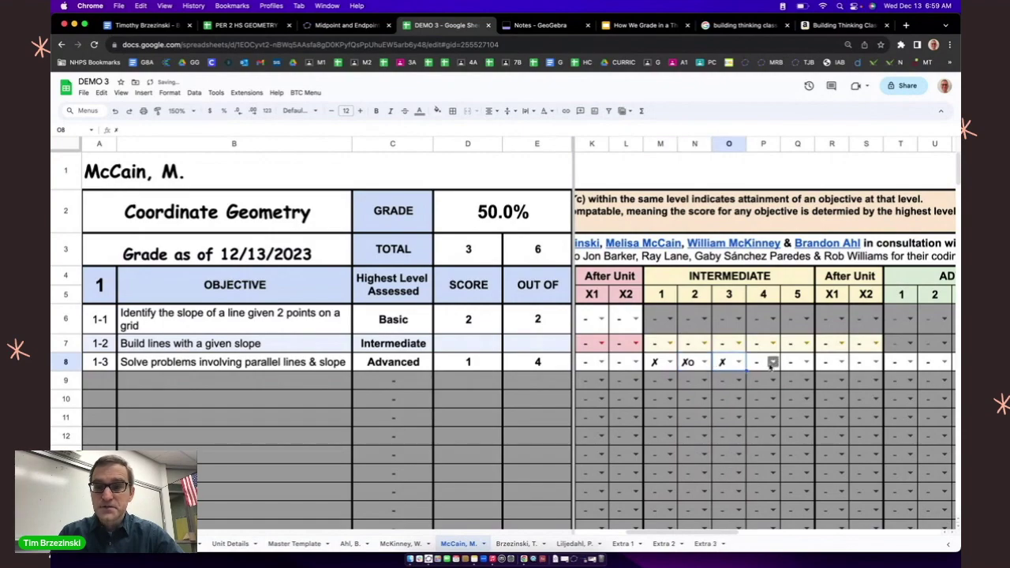
{"action": "left_click", "coordinate": [772, 362]}
{"action": "left_click", "coordinate": [760, 444]}
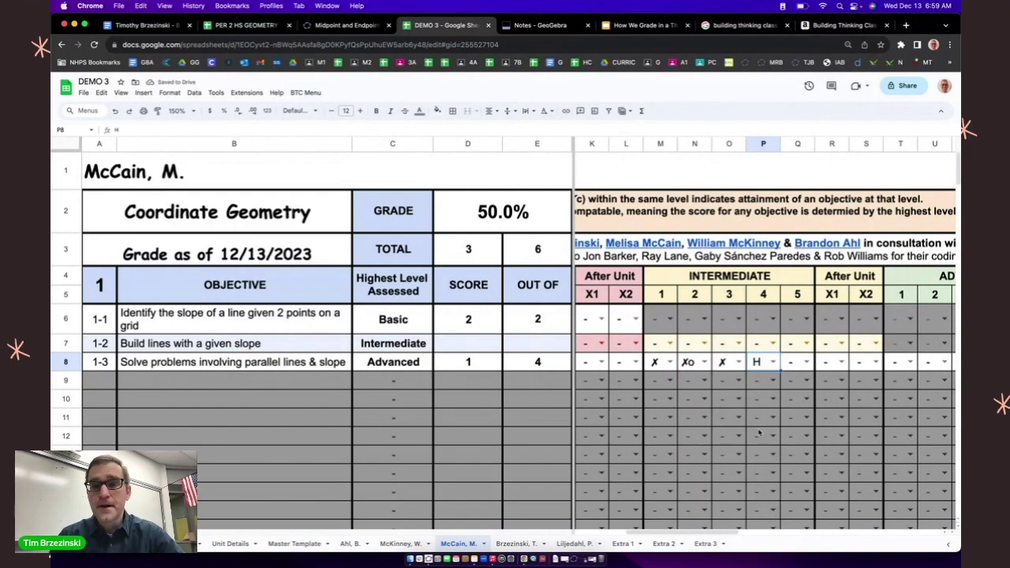
Step: Enter ✔ for objective 1-3 in Advanced 1 and 2, and review the row's marks across all levels
{"action": "scroll", "coordinate": [781, 371], "scroll_direction": "right", "scroll_amount": 5}
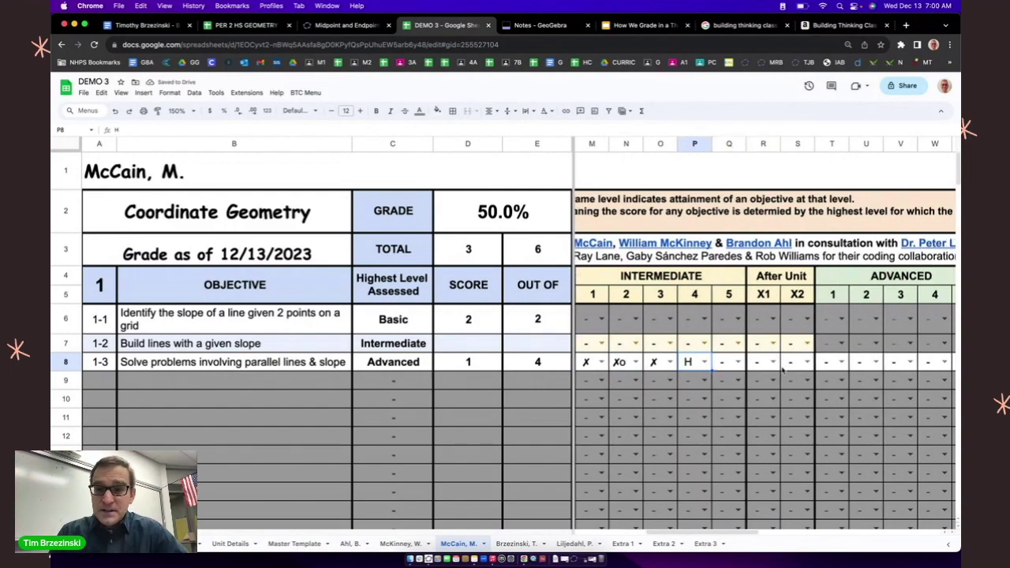
{"action": "scroll", "coordinate": [784, 369], "scroll_direction": "right", "scroll_amount": 2}
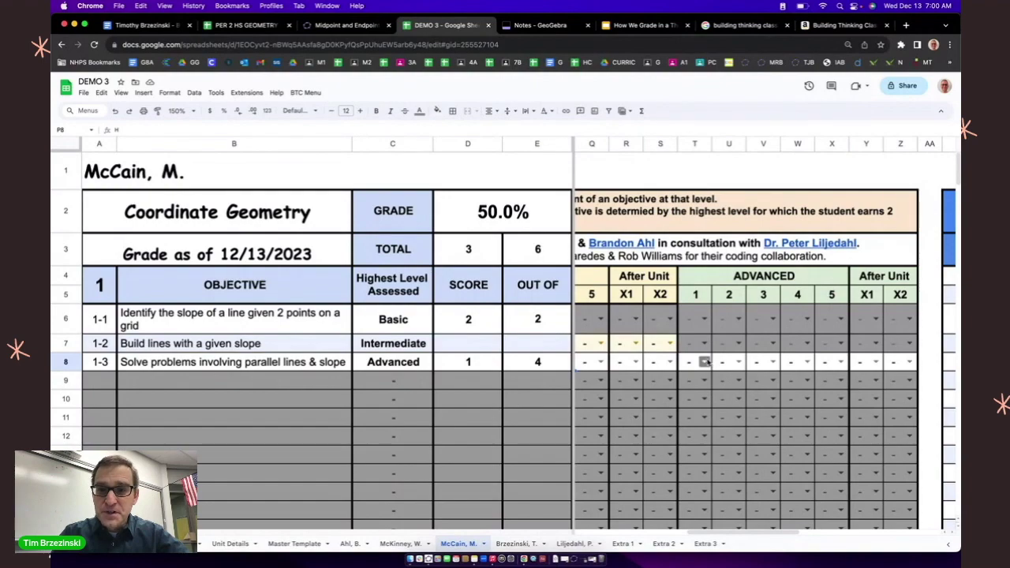
{"action": "left_click", "coordinate": [704, 361]}
{"action": "left_click", "coordinate": [692, 392]}
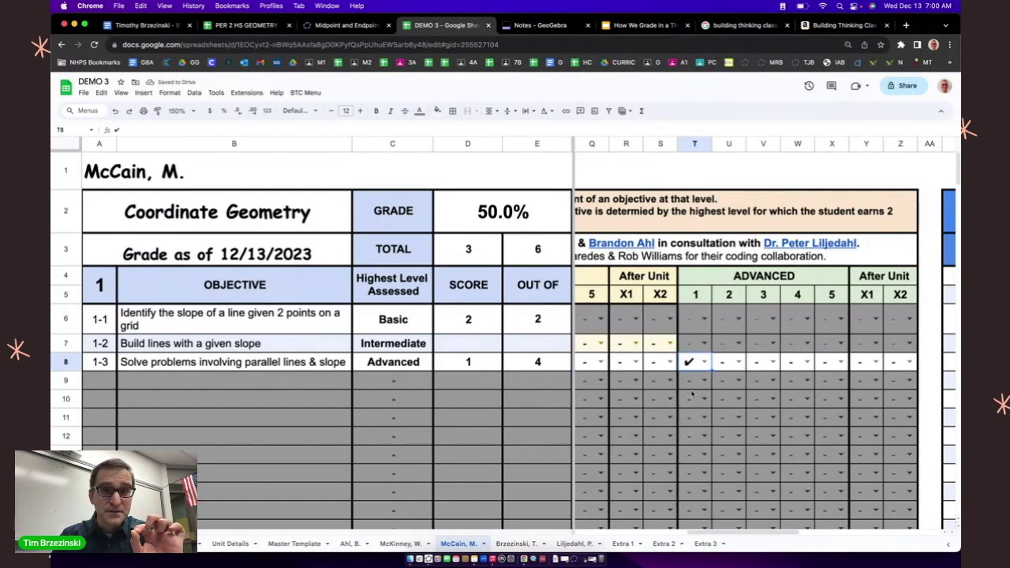
{"action": "left_click", "coordinate": [738, 362]}
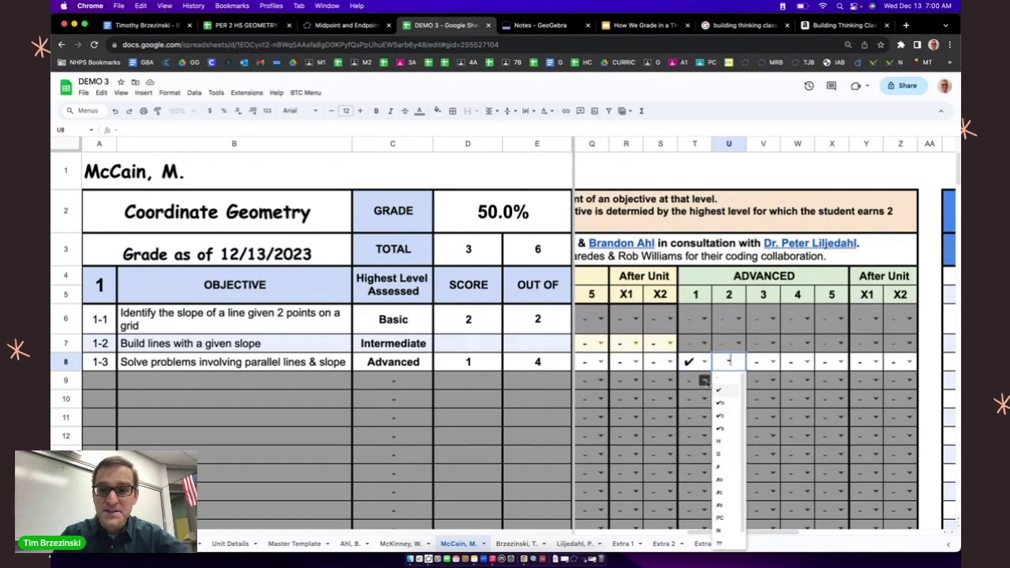
{"action": "left_click", "coordinate": [723, 390]}
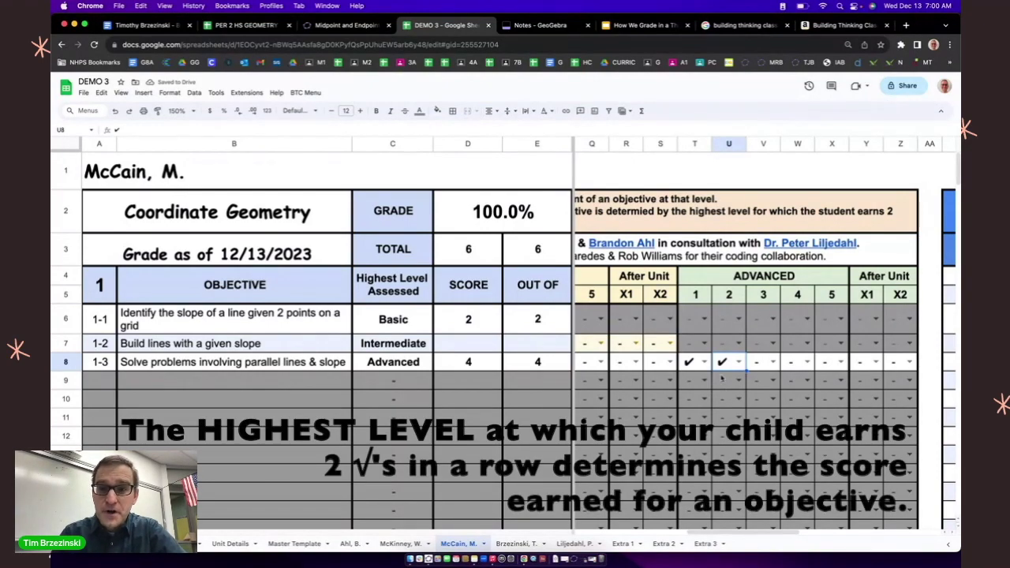
{"action": "scroll", "coordinate": [726, 363], "scroll_direction": "left", "scroll_amount": 10}
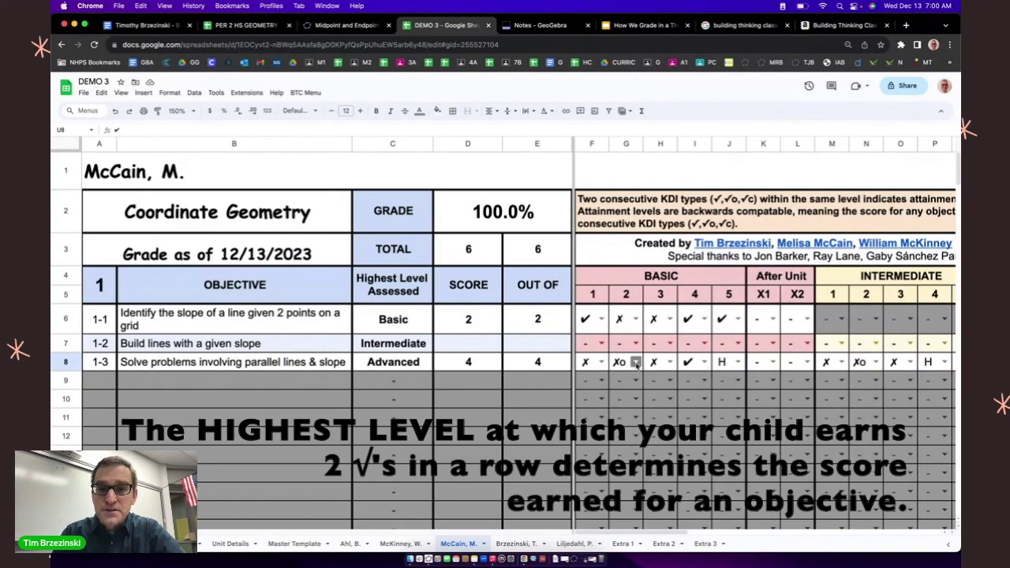
{"action": "scroll", "coordinate": [911, 361], "scroll_direction": "right", "scroll_amount": 10}
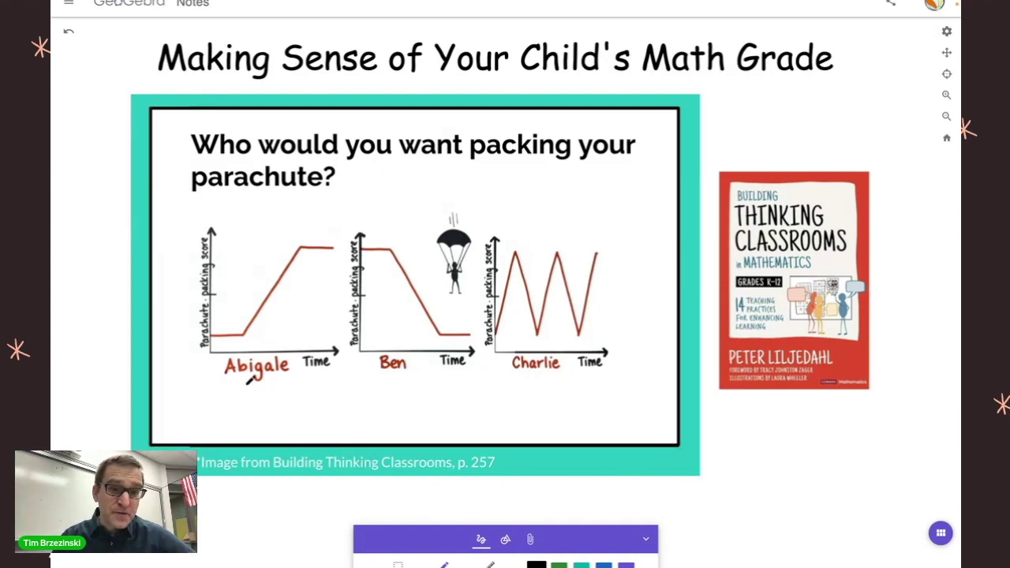
Step: On the GeoGebra Notes page, underline the name below each of the three parachute-packing graphs in black
{"action": "left_click_drag", "start_coordinate": [242, 381], "coordinate": [296, 381]}
{"action": "left_click_drag", "start_coordinate": [380, 374], "coordinate": [412, 374]}
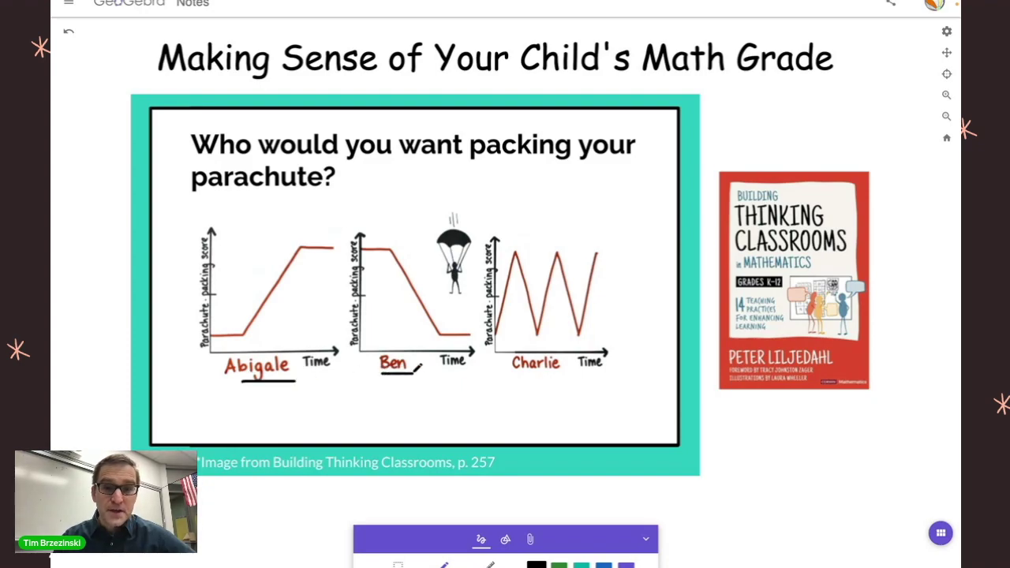
{"action": "left_click_drag", "start_coordinate": [513, 373], "coordinate": [569, 373]}
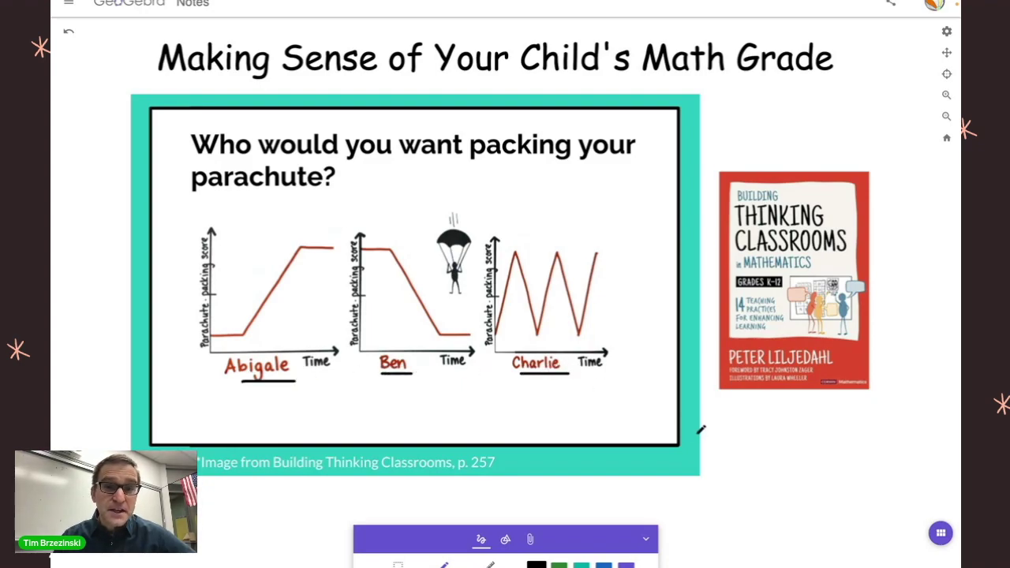